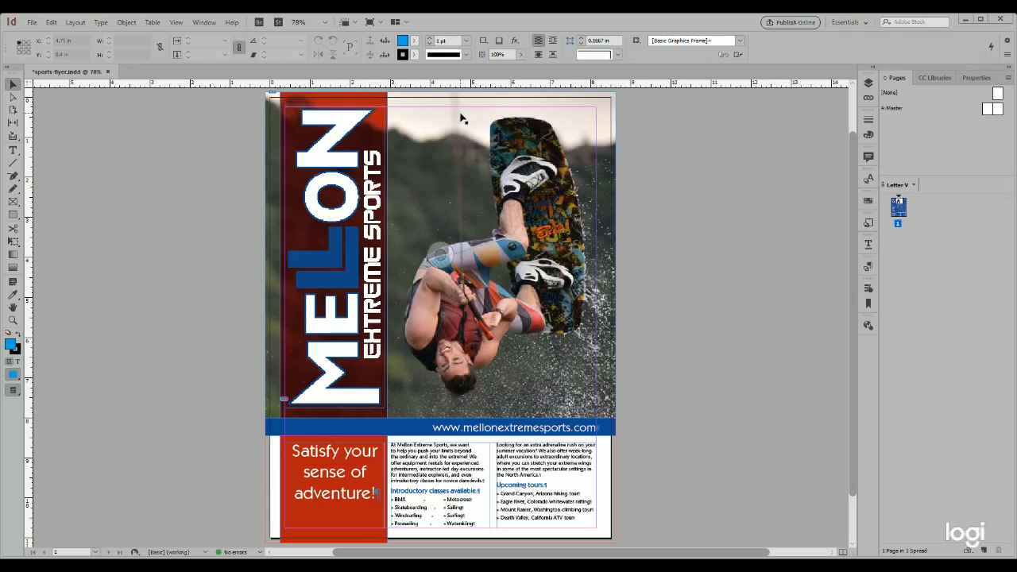
Tag the wakeboarder photo, the vertical Mellon logo, the web address bar and the three-column text frame for the XML structure
left_click(202, 27)
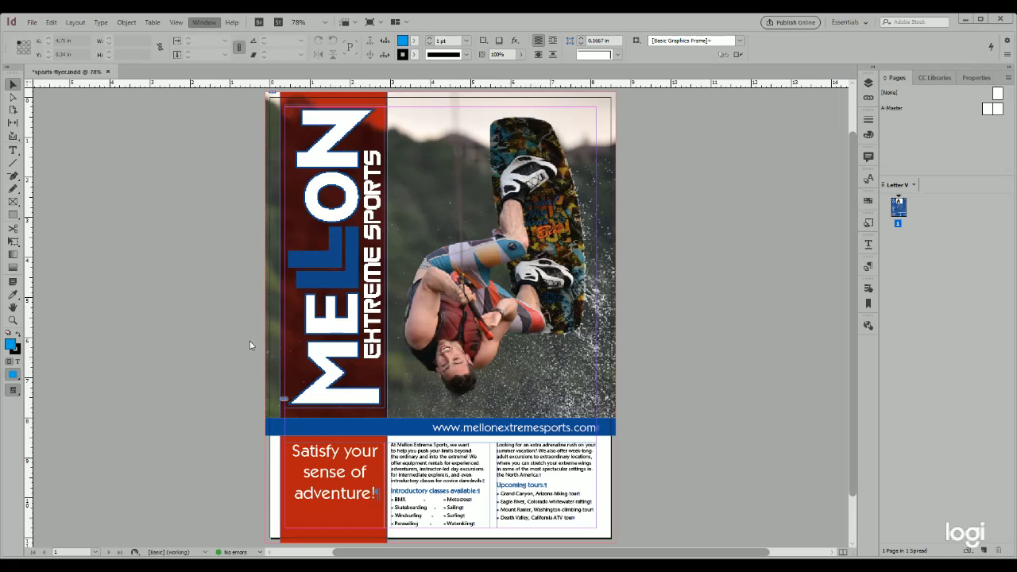
left_click(422, 379)
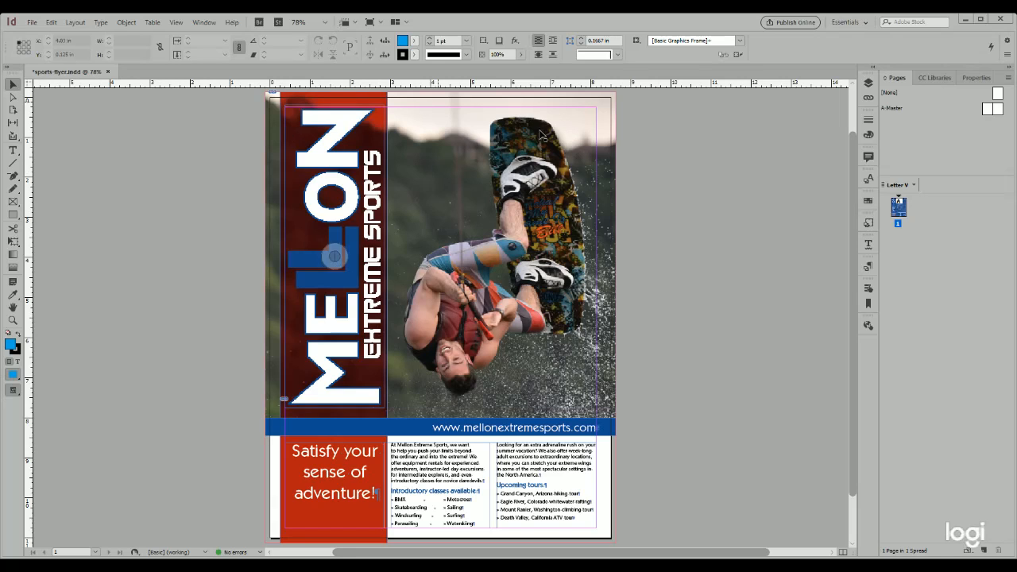
left_click(617, 203)
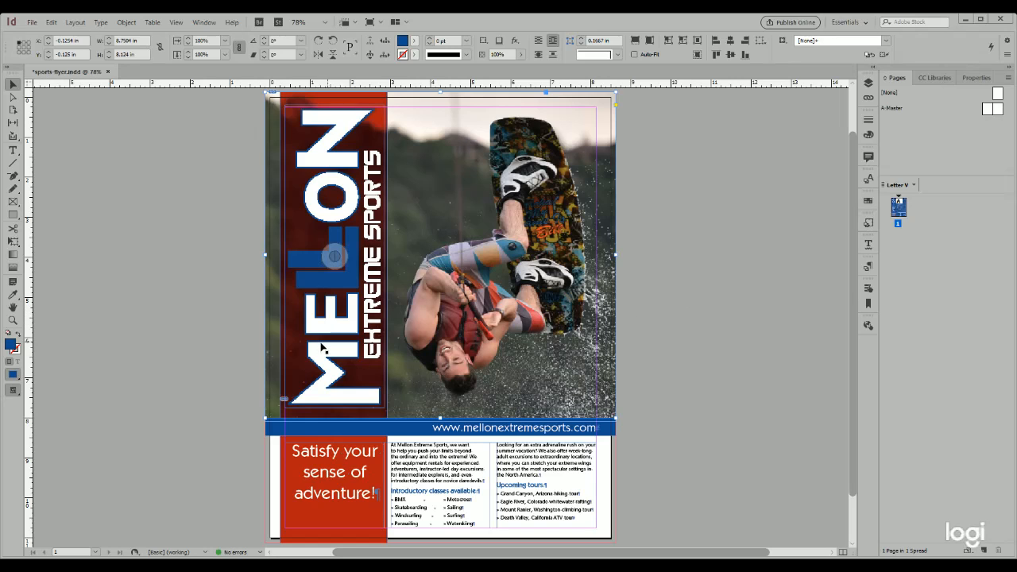
left_click(306, 413)
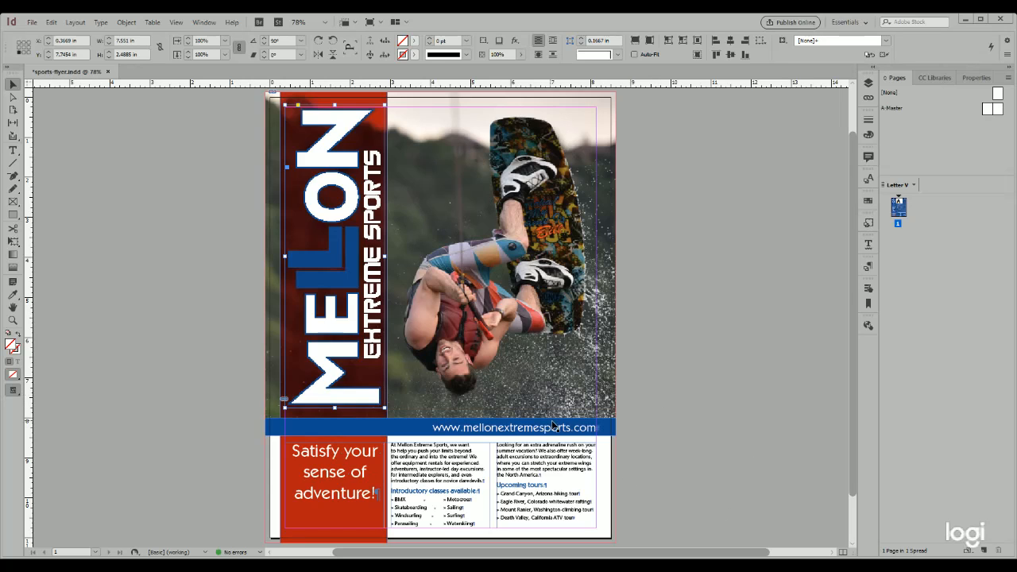
left_click(592, 430)
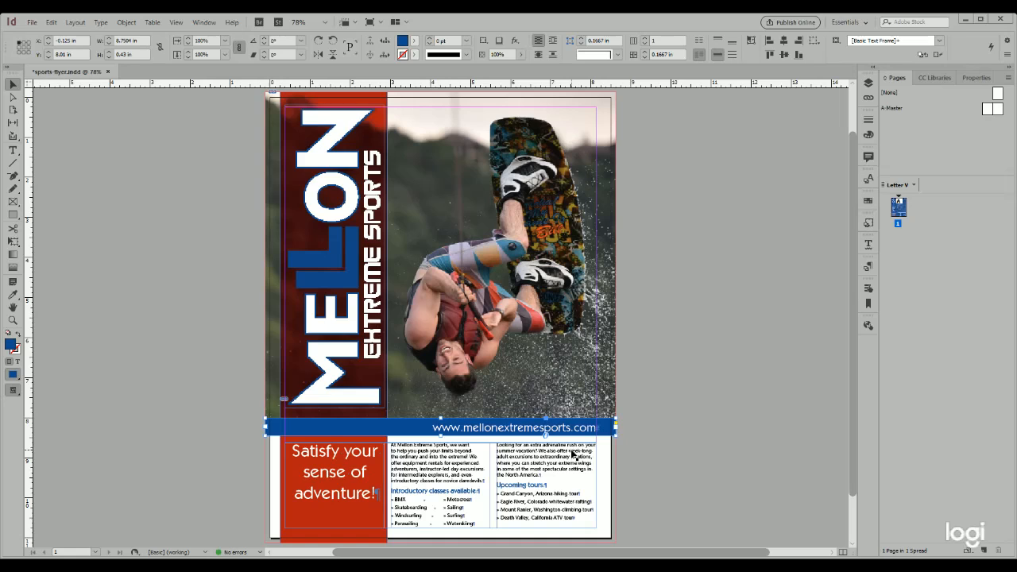
left_click(389, 460)
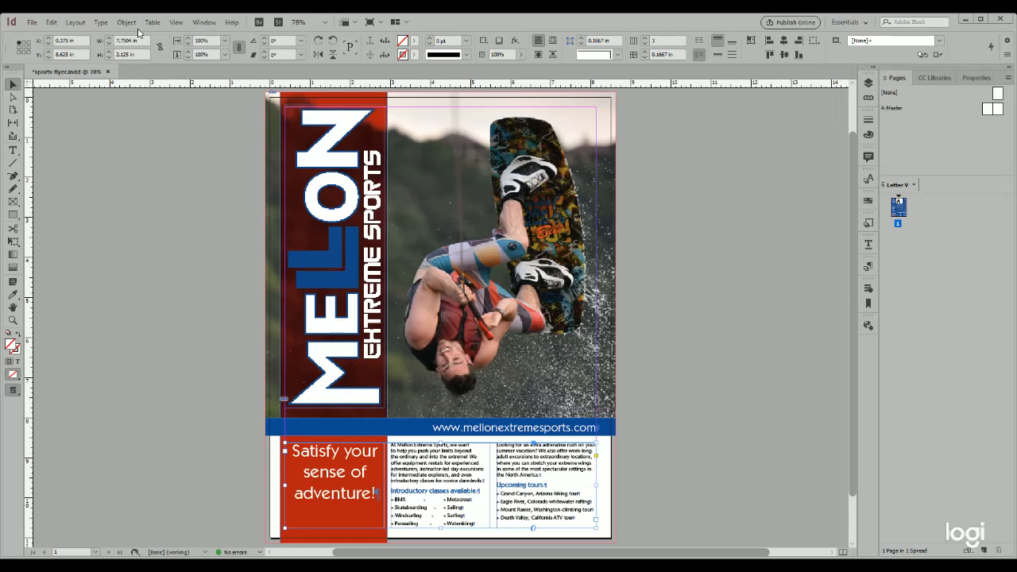
Show the tagged frames with their colour overlays on the page, deselect everything and save the flyer
left_click(178, 24)
left_click(410, 285)
left_click(732, 468)
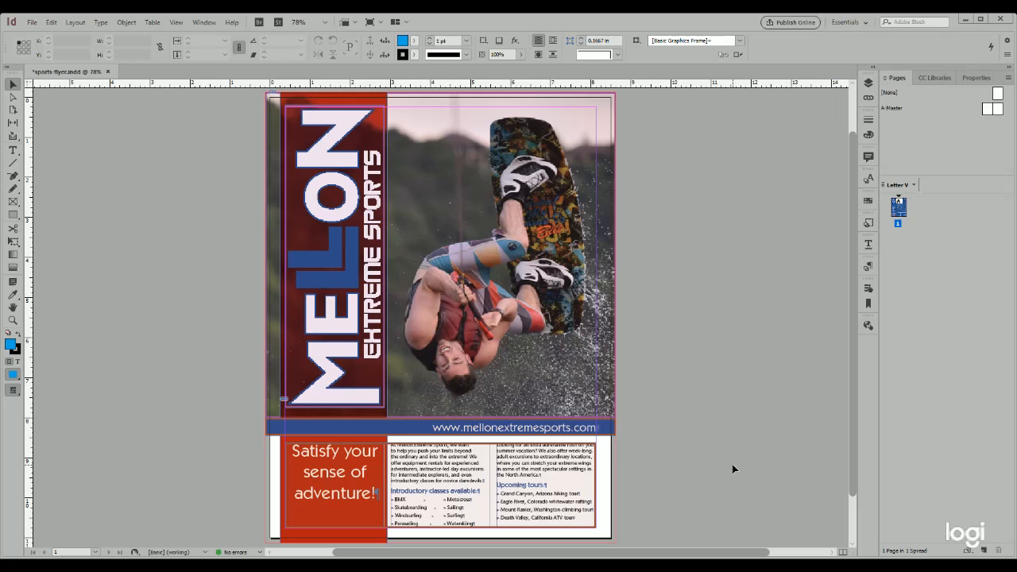
key("ctrl+s")
Select the tagline "Satisfy your sense of adventure!" in the red column and apply a tag to that text
key("ctrl+equal")
key("ctrl+equal")
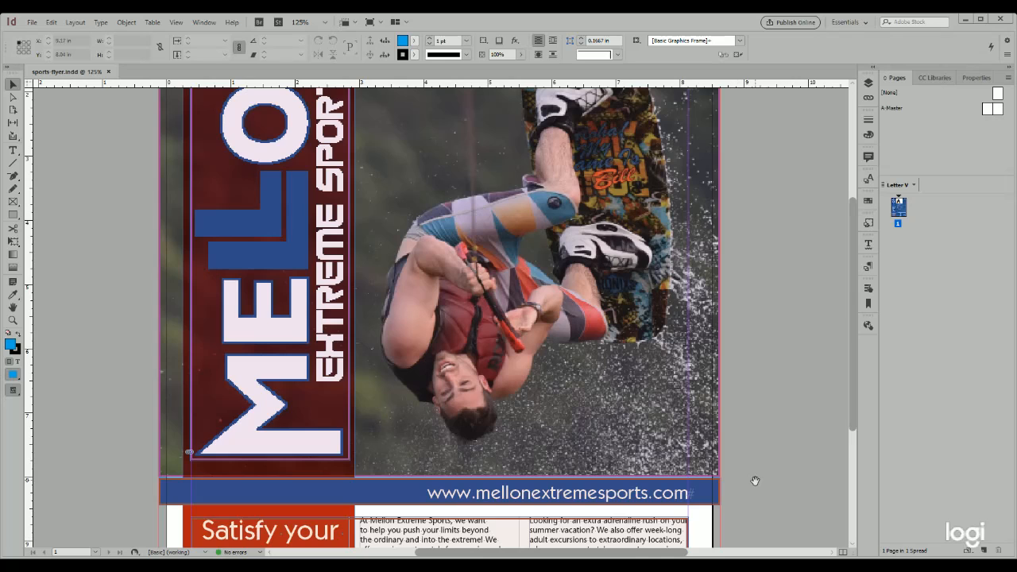
left_click_drag(753, 479, 738, 266)
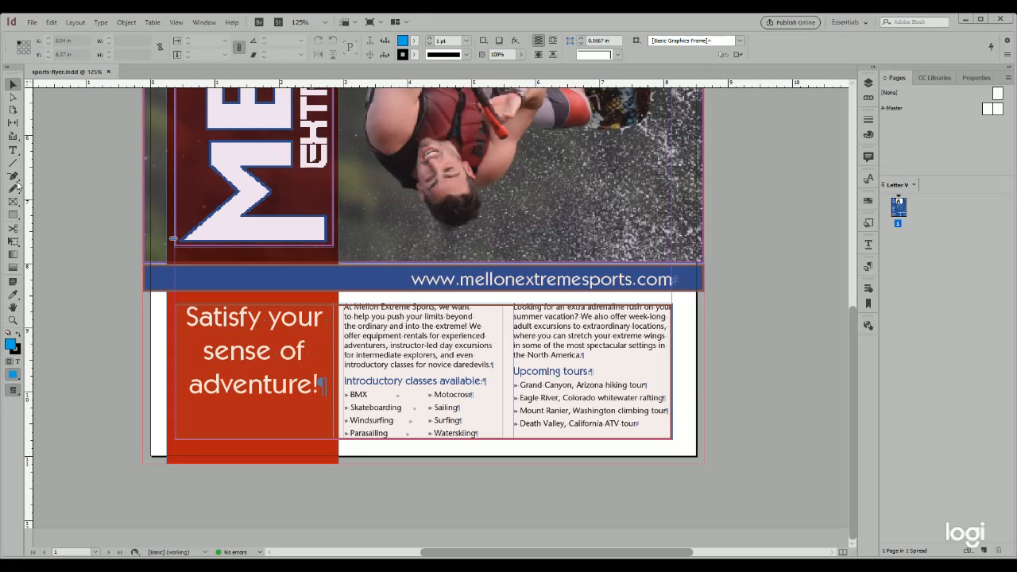
left_click(14, 151)
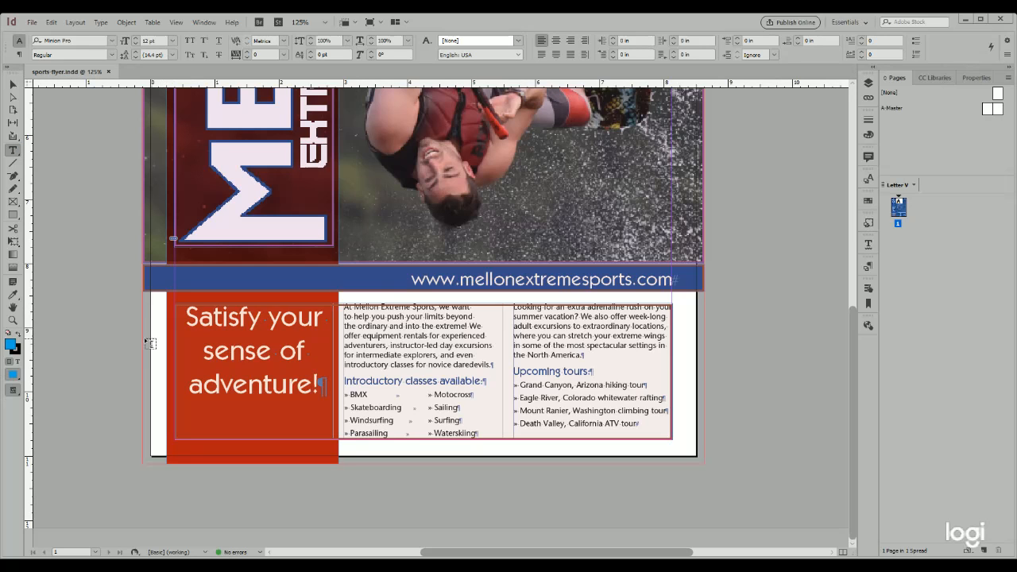
left_click(317, 385)
left_click_drag(318, 385, 185, 320)
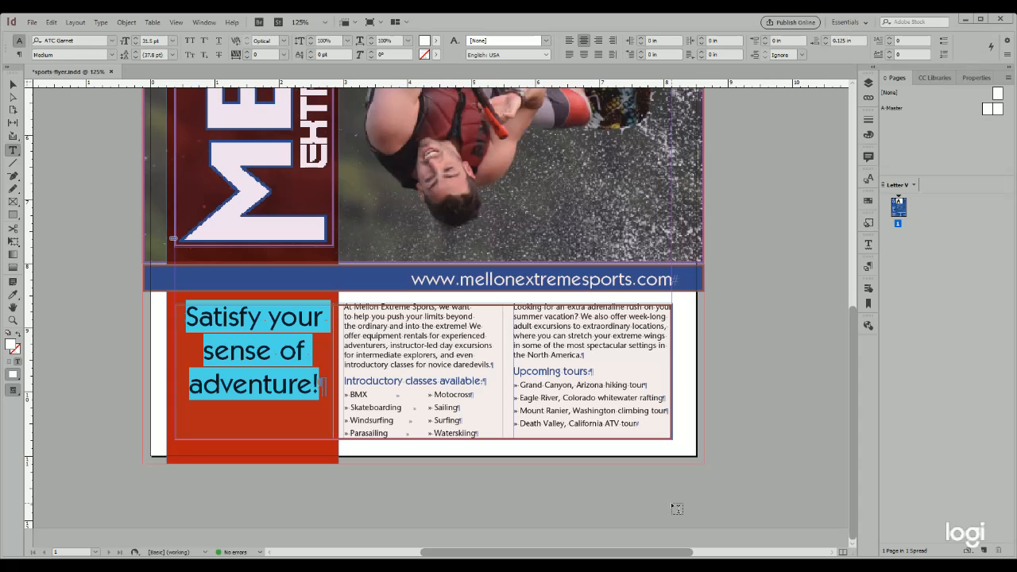
left_click(237, 373)
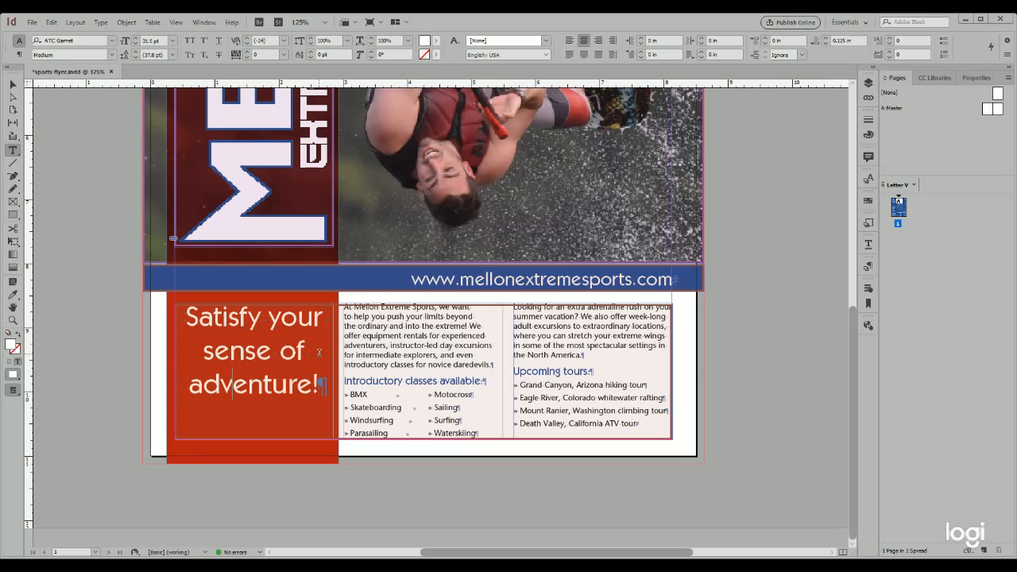
Display the tag markers around the tagged "Satisfy your sense of adventure!" text
key("ctrl+=")
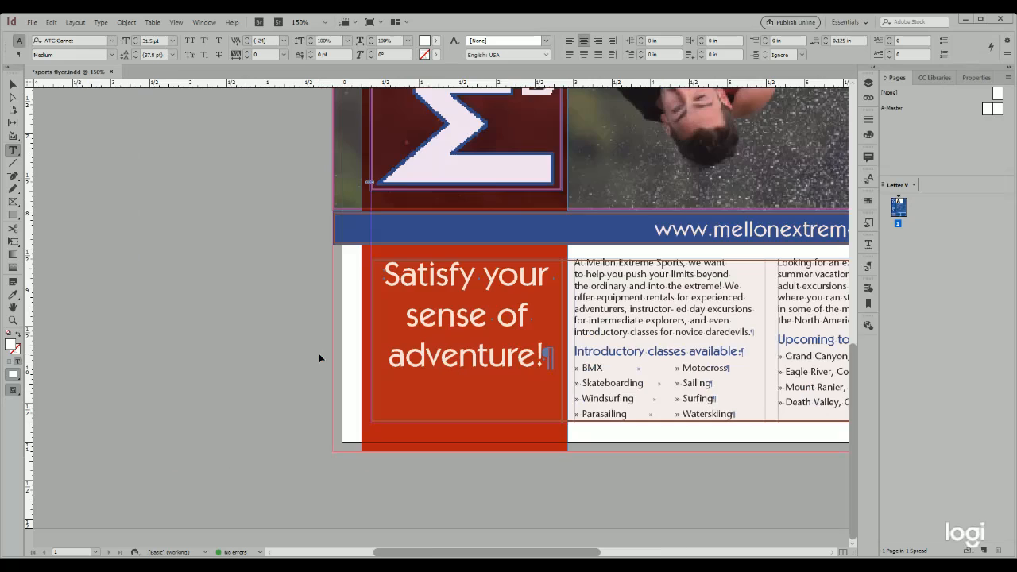
key("ctrl+=")
key("ctrl+=")
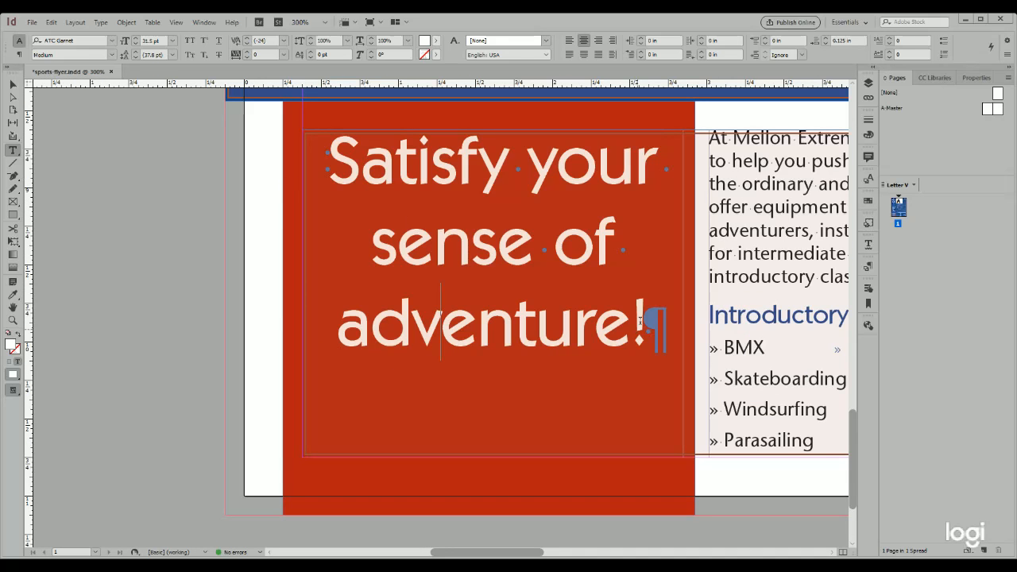
left_click_drag(648, 324, 331, 163)
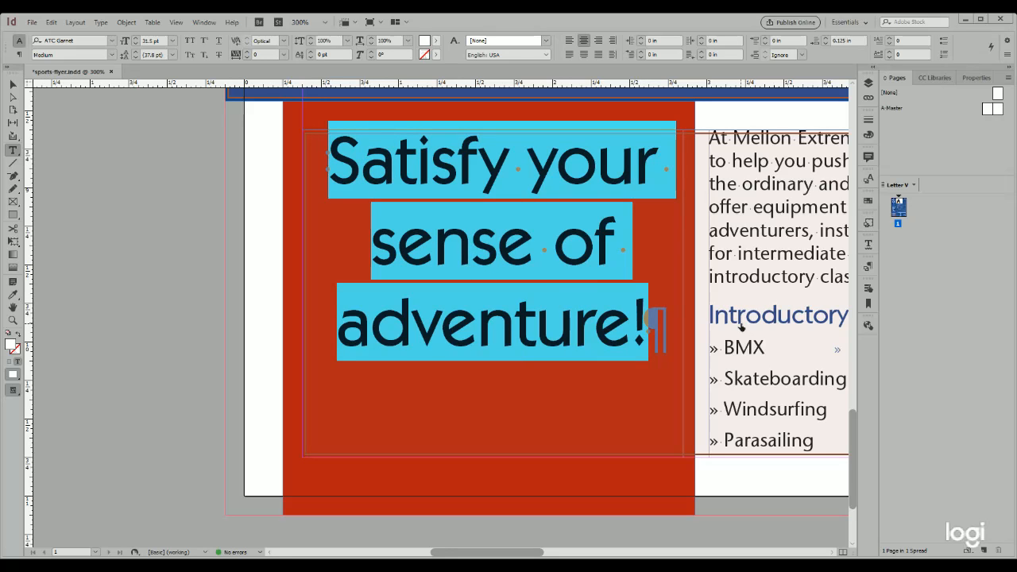
left_click(479, 337)
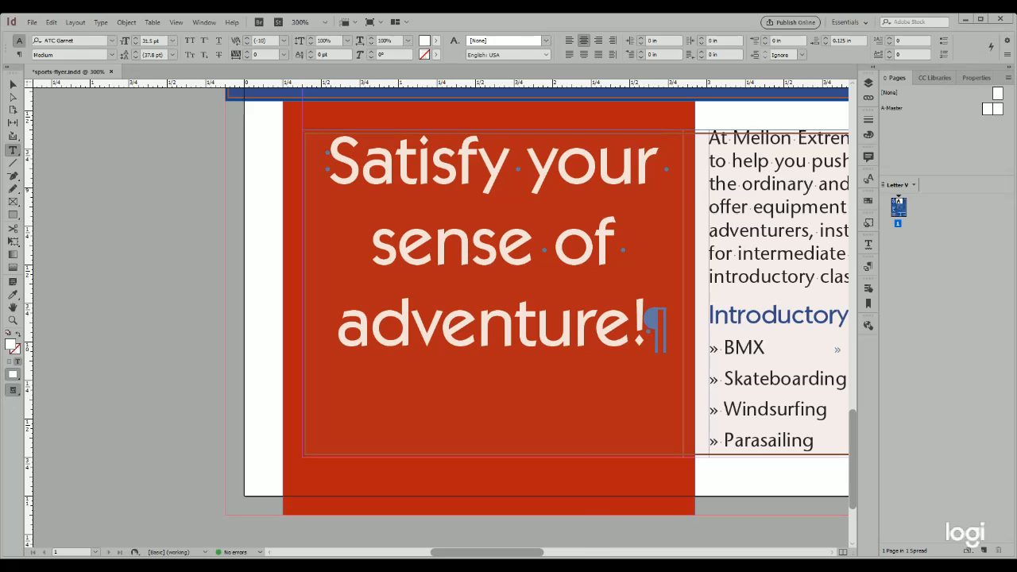
key("ctrl+b")
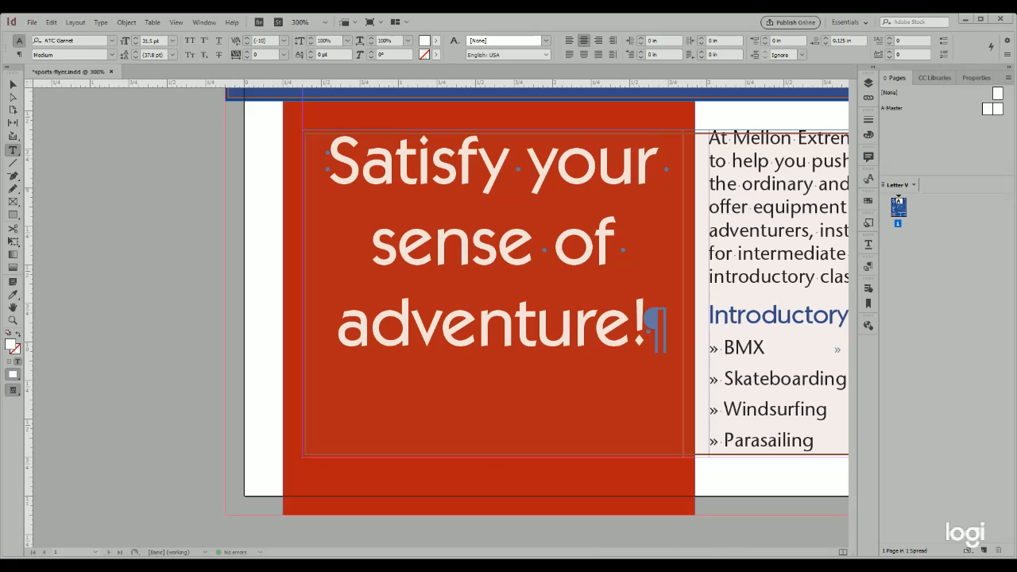
left_click(962, 22)
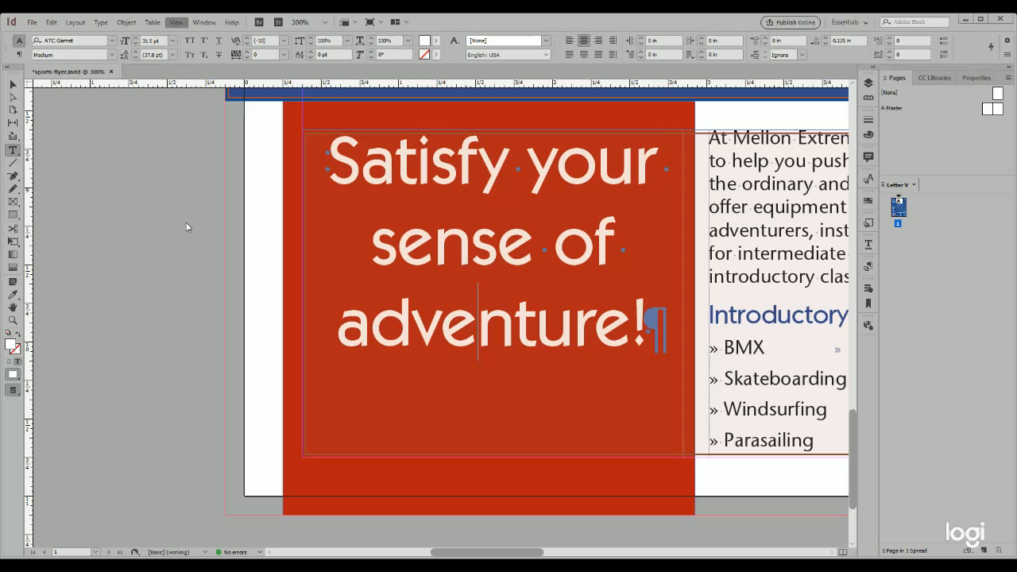
left_click(402, 265)
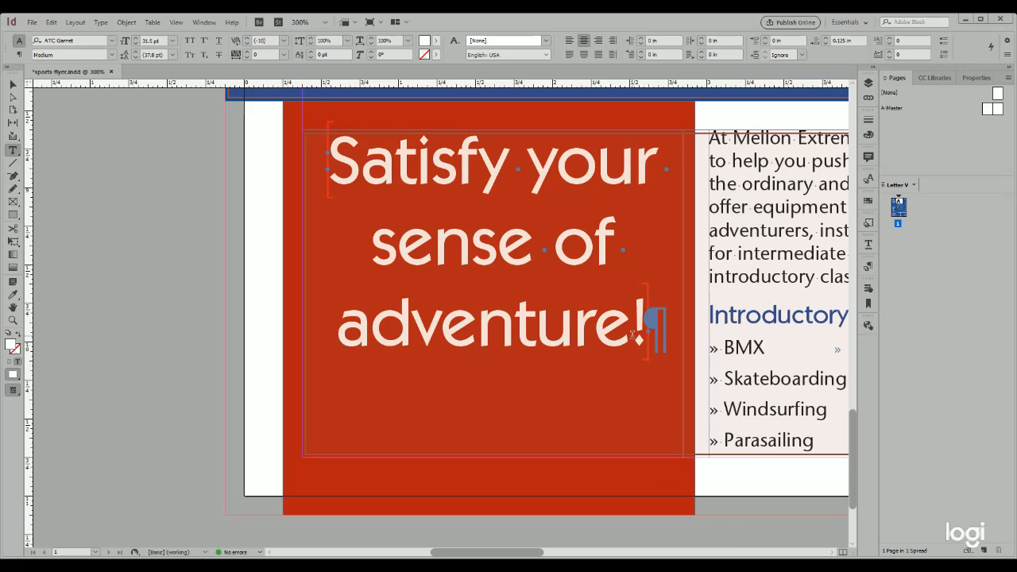
Try inserting a space inside the word "adventure" in the tagline and delete it again
key("Left")
key("Left")
key("Left")
key("Left")
key("Left")
key("Left")
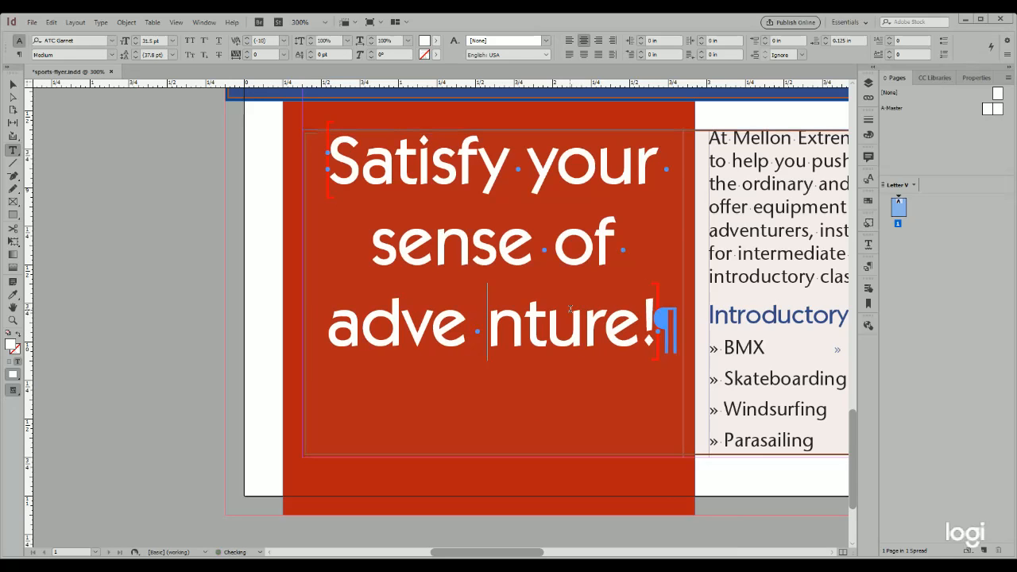
key("BackSpace")
key("BackSpace")
key("BackSpace")
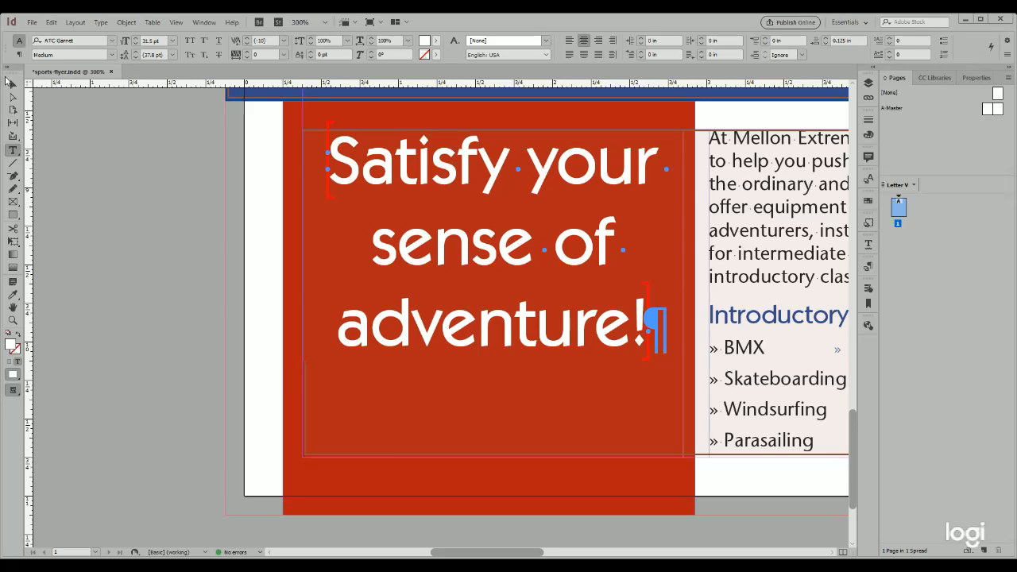
Select the whole introductory paragraph beginning "At Mellon Extreme Sports" and ending "novice daredevils." in the middle column
left_click(13, 83)
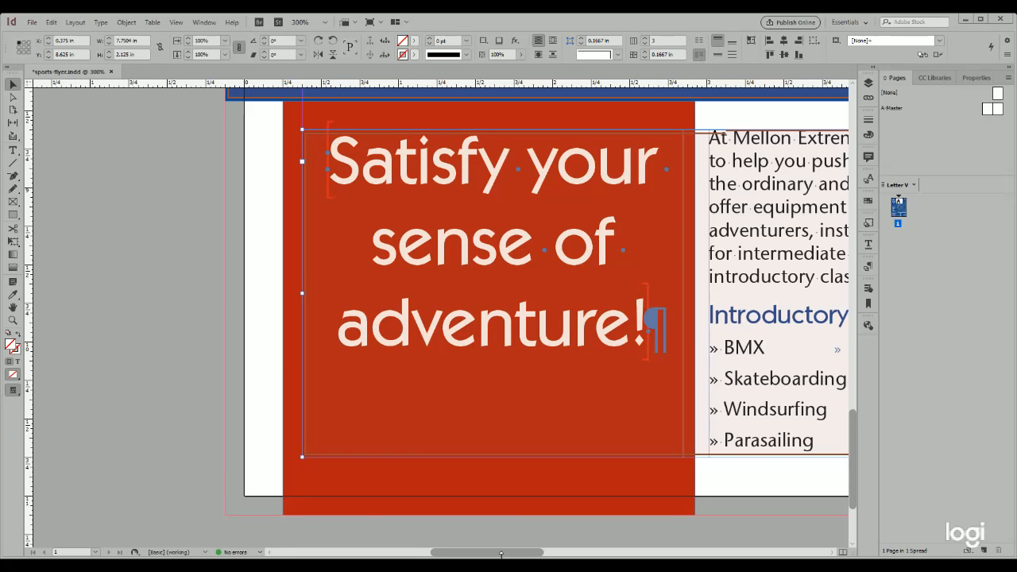
left_click_drag(484, 554, 545, 555)
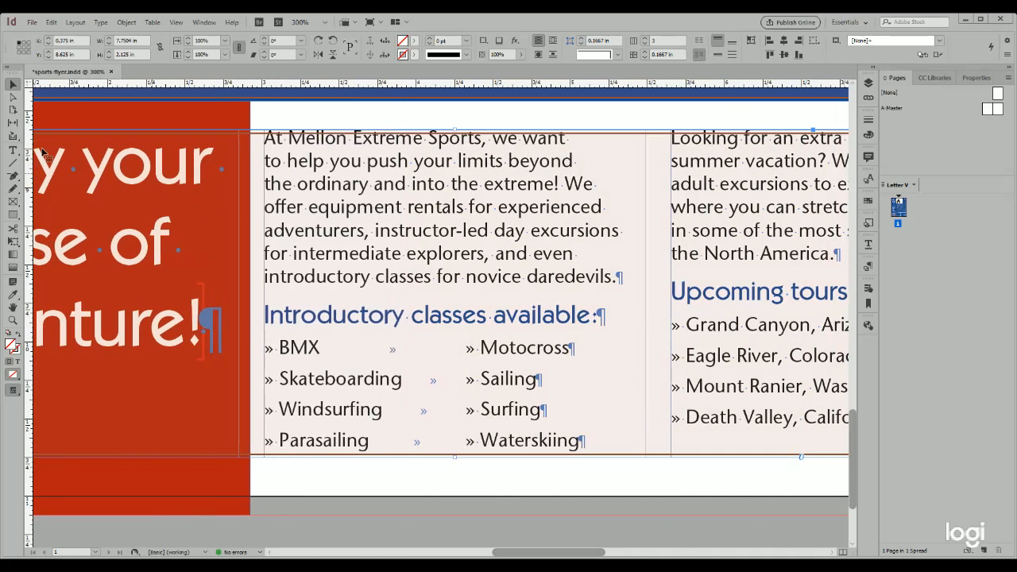
left_click(13, 149)
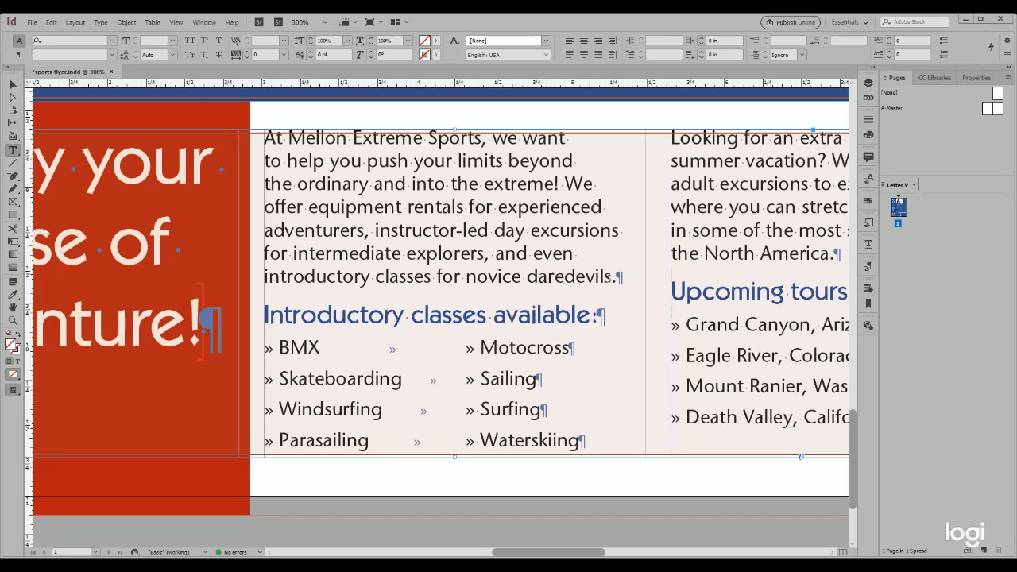
left_click(616, 276)
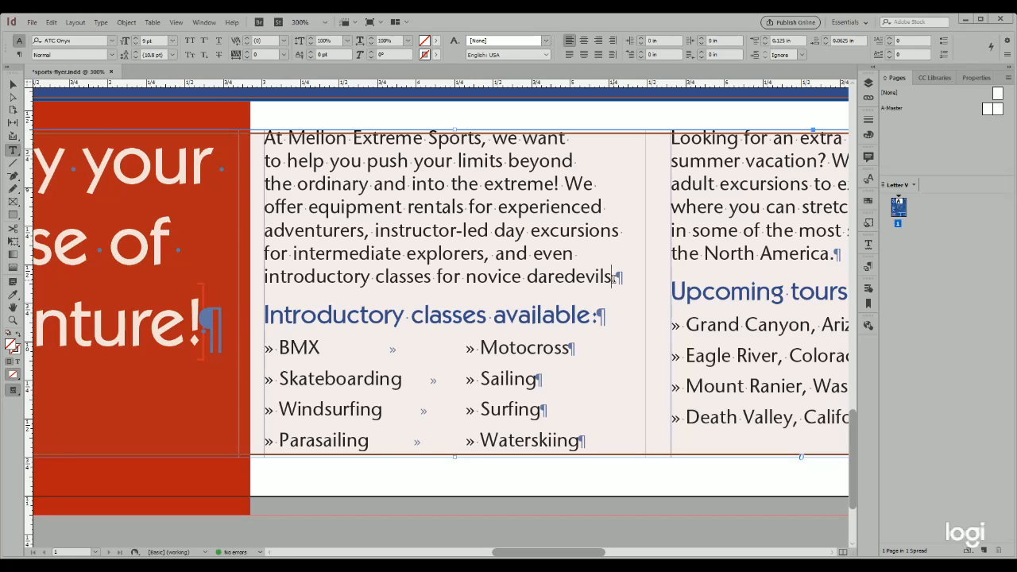
left_click_drag(616, 276, 260, 135)
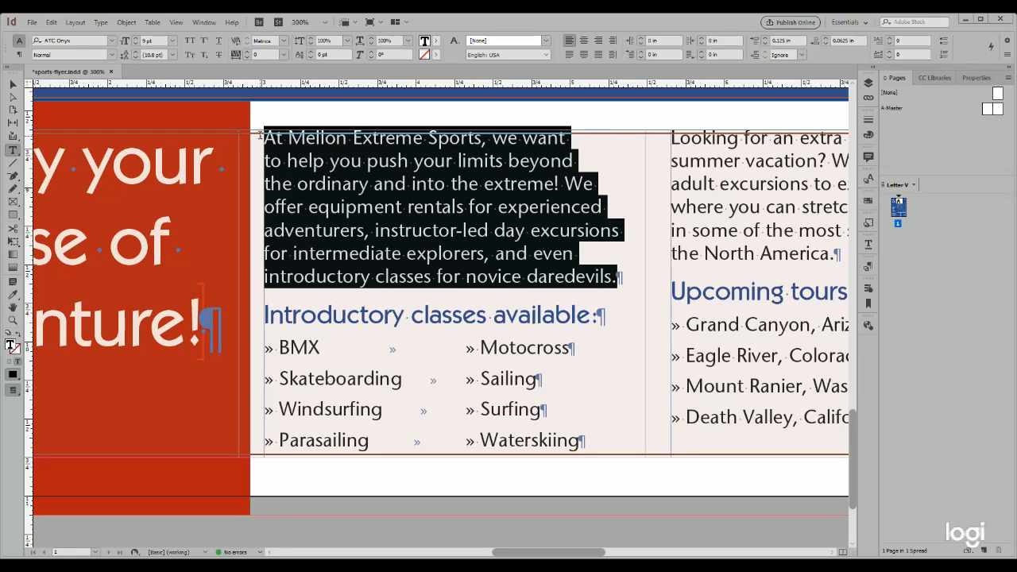